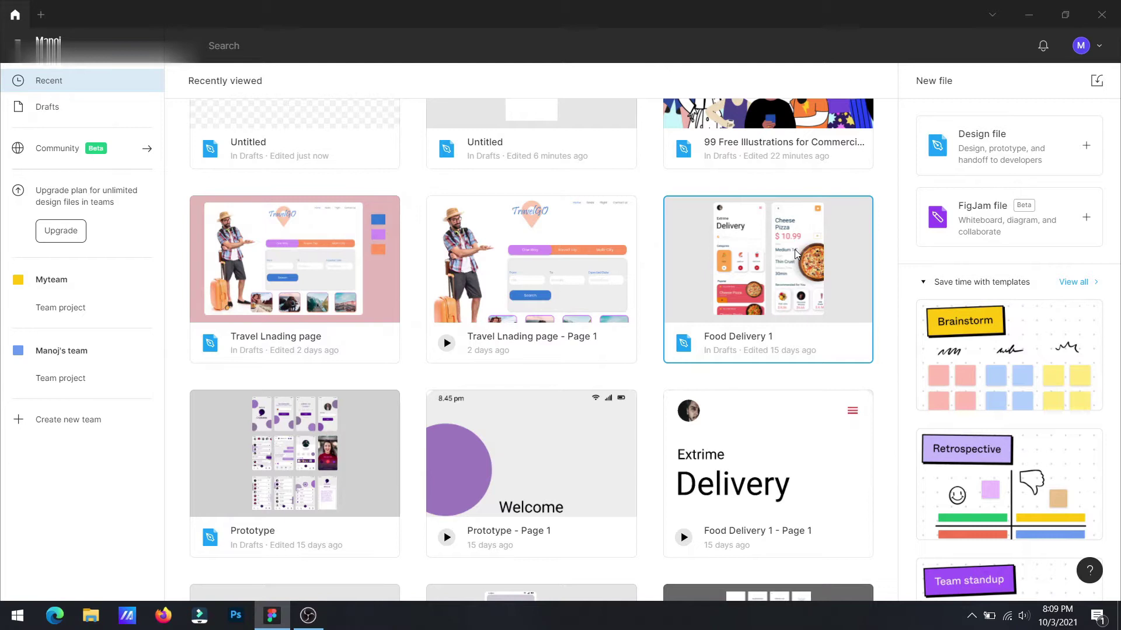
# Step: Open the Food Delivery 1 design file from the recently viewed files
pyautogui.doubleClick(793, 250)
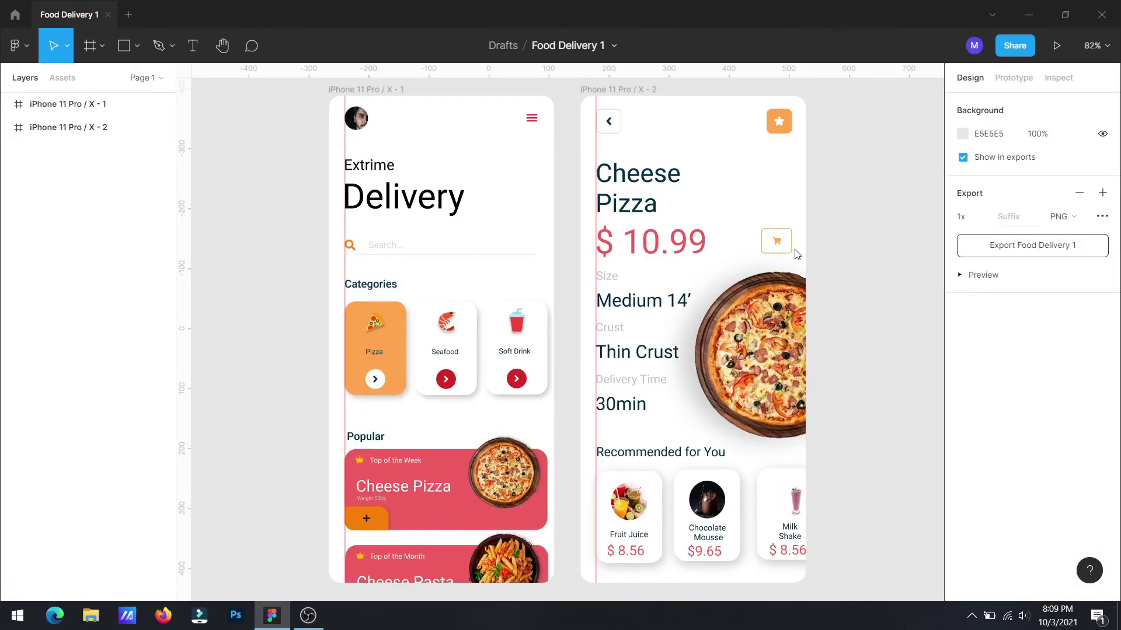
pyautogui.keyDown('ctrl'); pyautogui.scroll(-2, 750, 263); pyautogui.keyUp('ctrl')
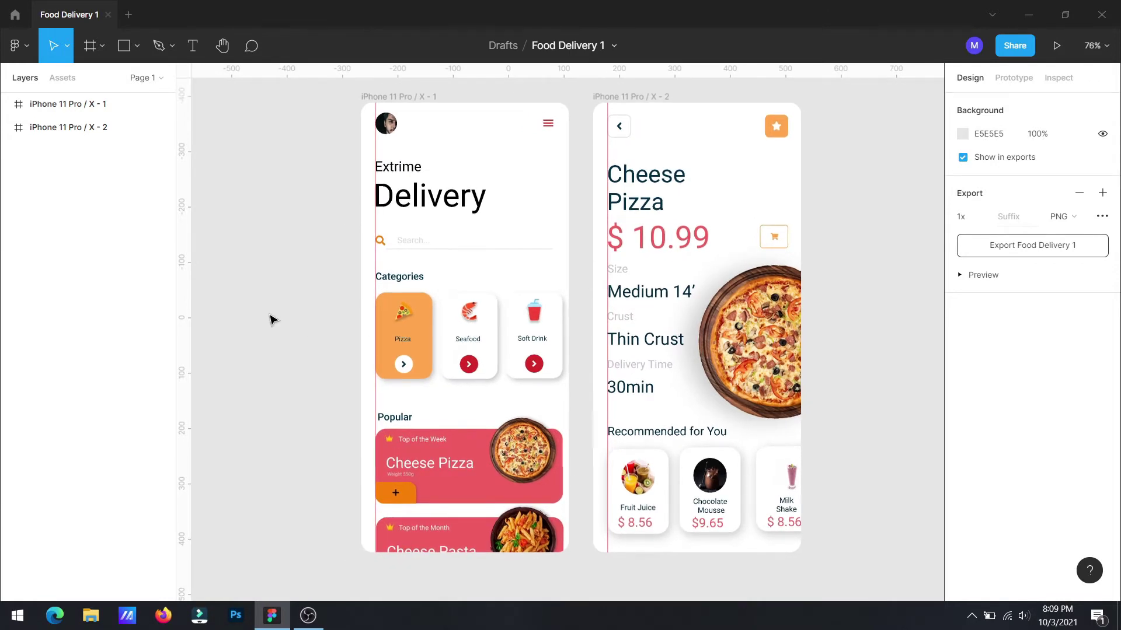
# Step: Browse plugins in the Community and search for "vectary", limiting the results to plugins
pyautogui.click(27, 48)
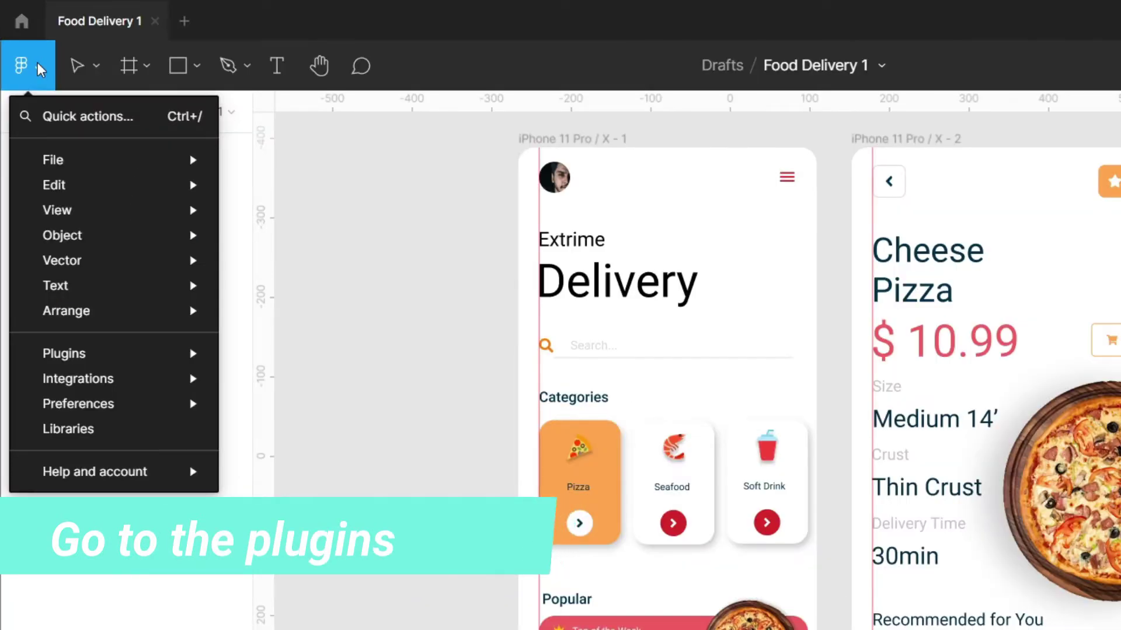
pyautogui.moveTo(178, 363)
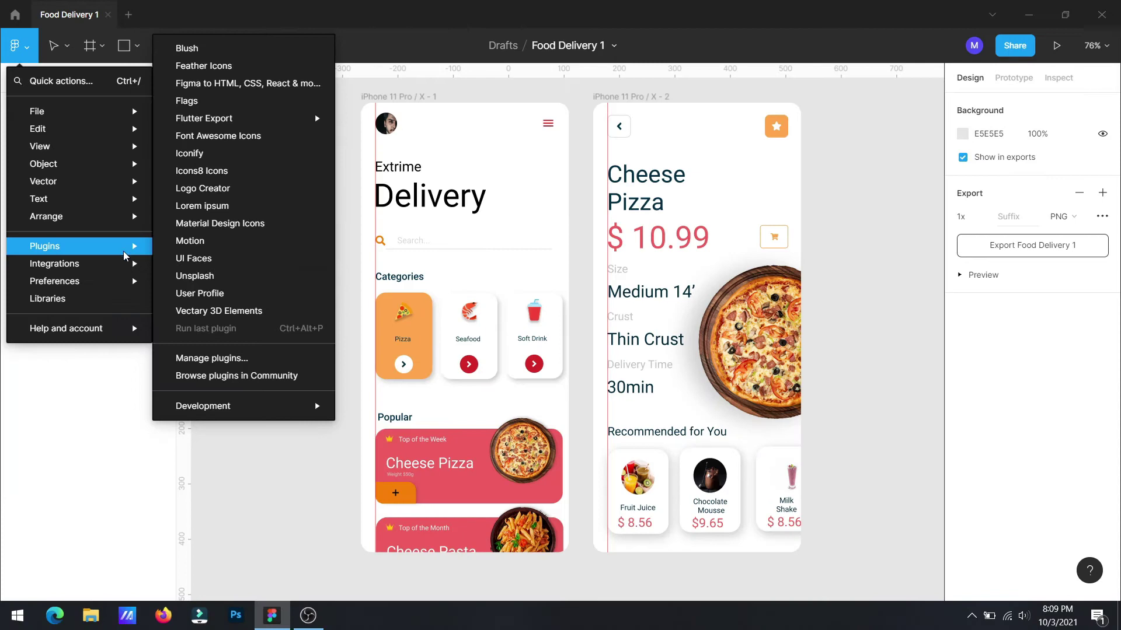
pyautogui.click(233, 376)
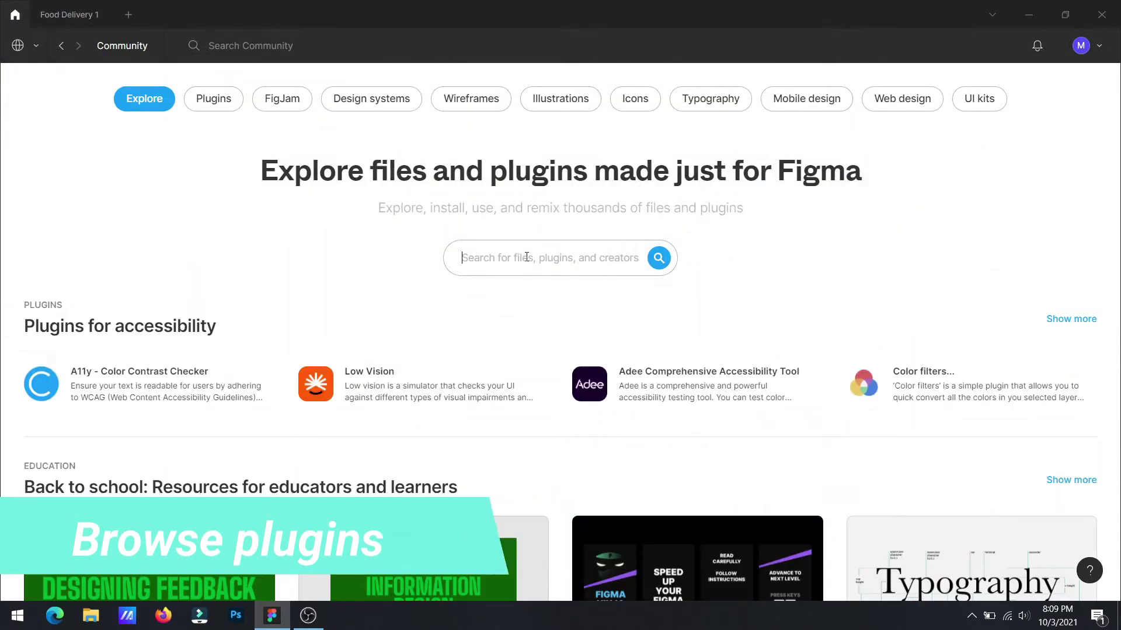
pyautogui.click(213, 47)
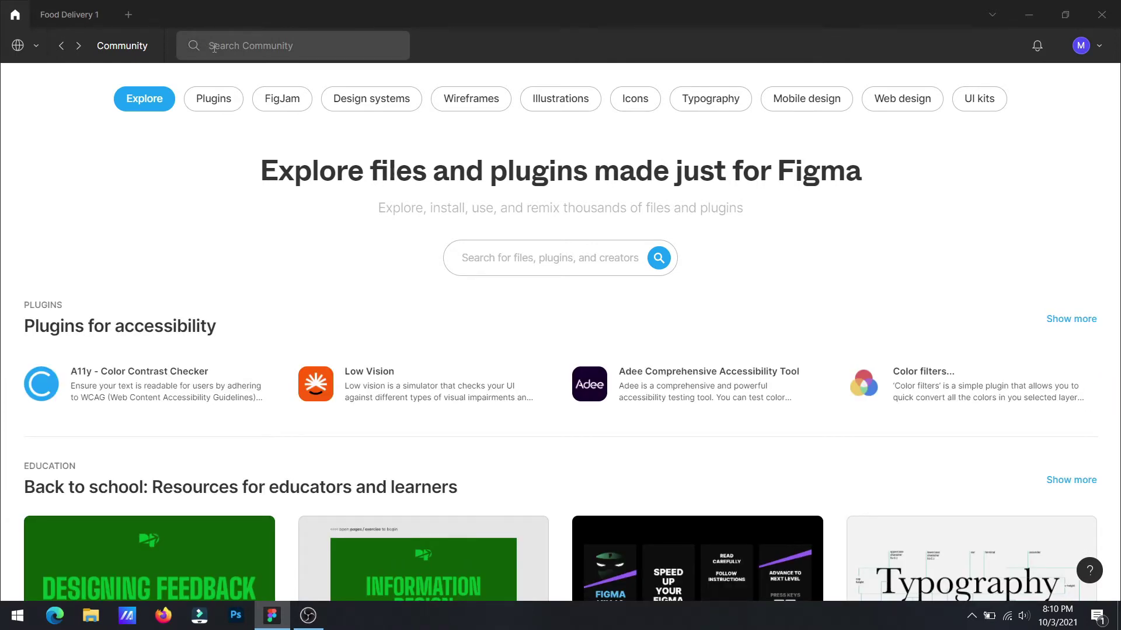
pyautogui.write('vec')
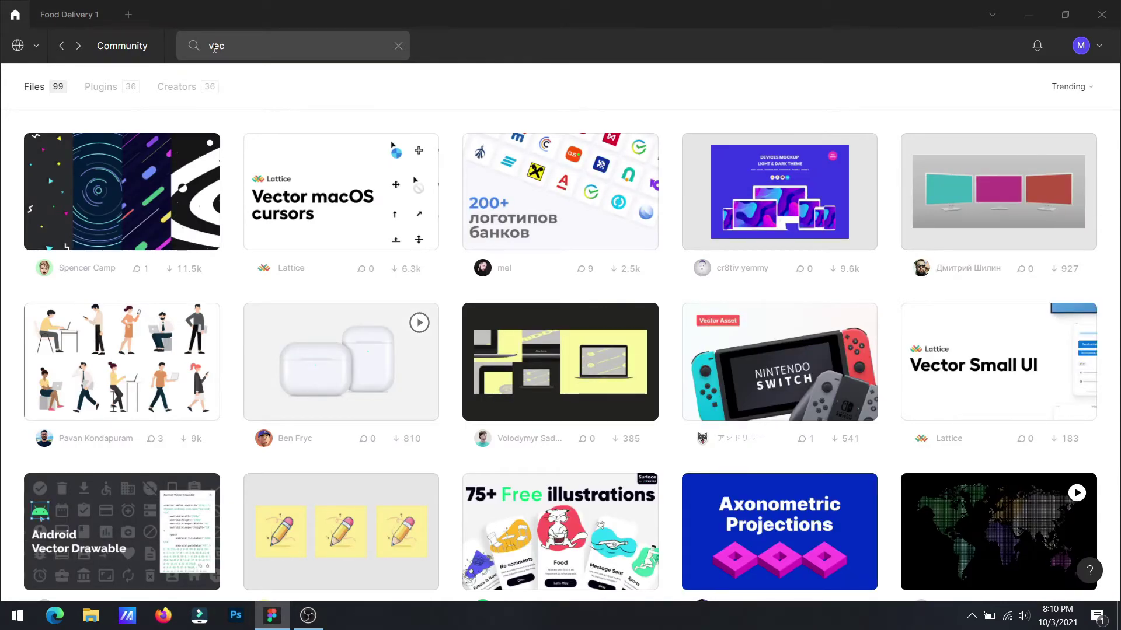
pyautogui.write('tary')
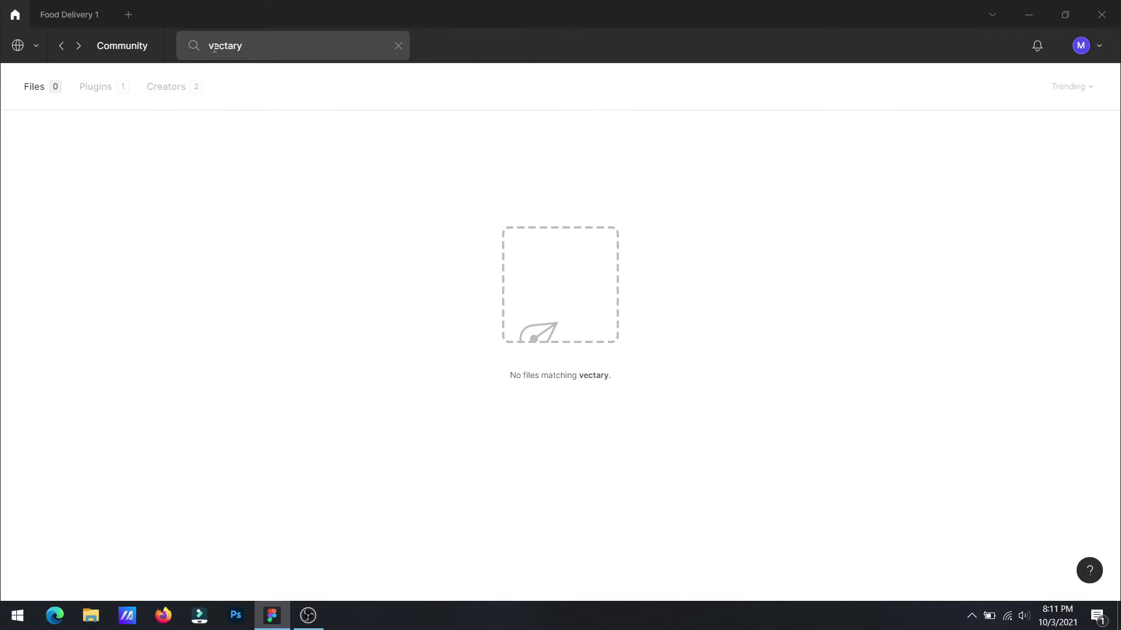
pyautogui.click(101, 97)
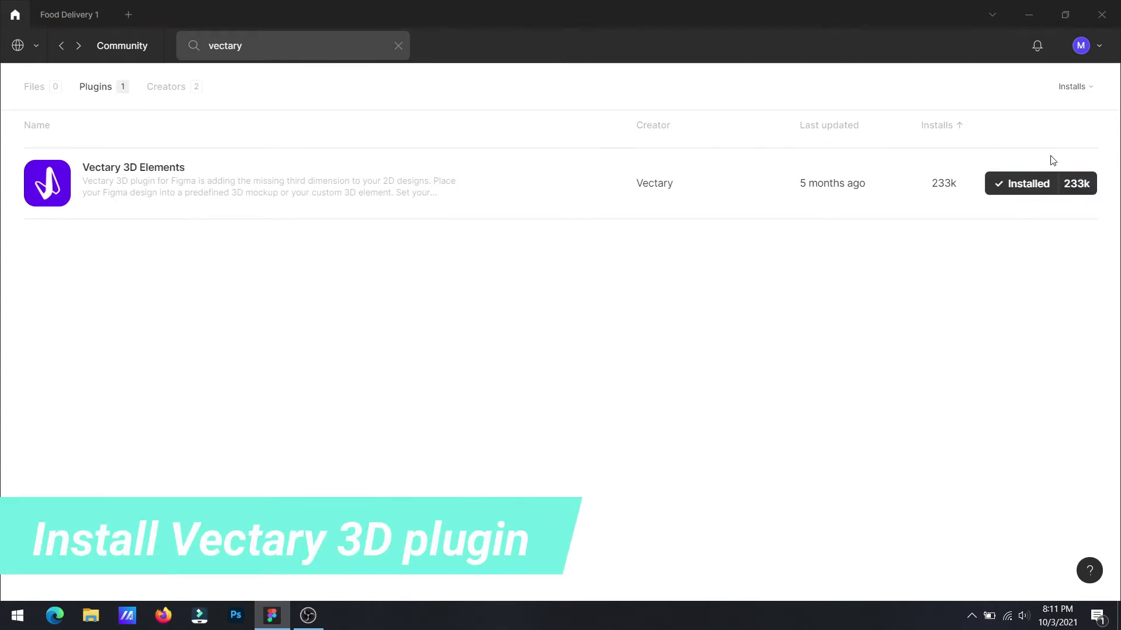
# Step: Open the Vectary 3D Elements plugin page and review its description, tags and version history
pyautogui.click(56, 203)
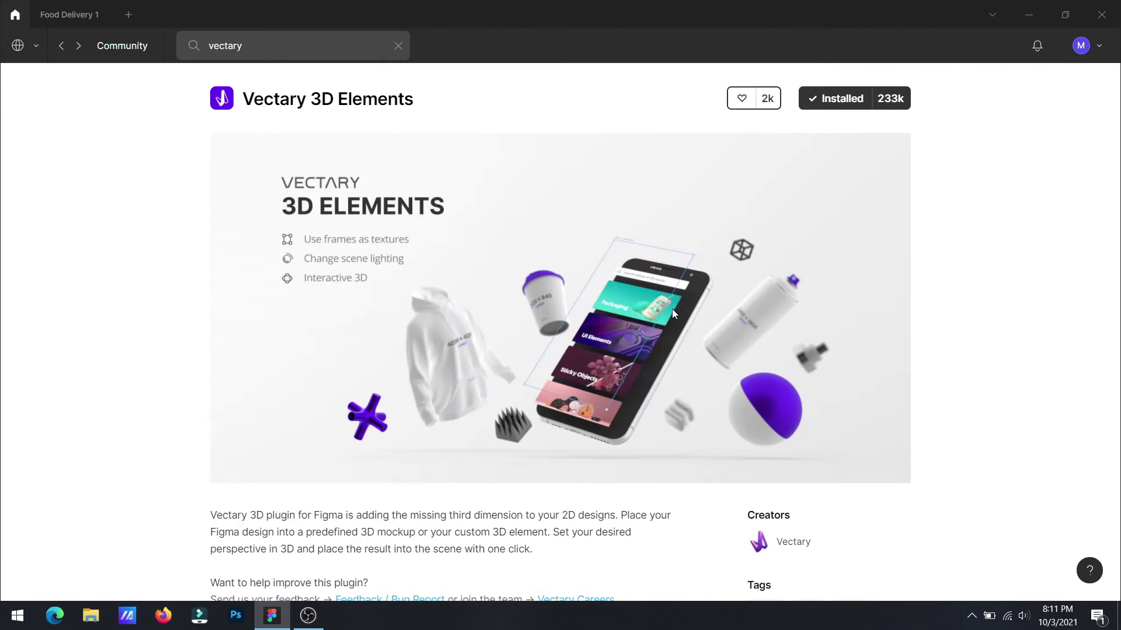
pyautogui.scroll(-1, 672, 313)
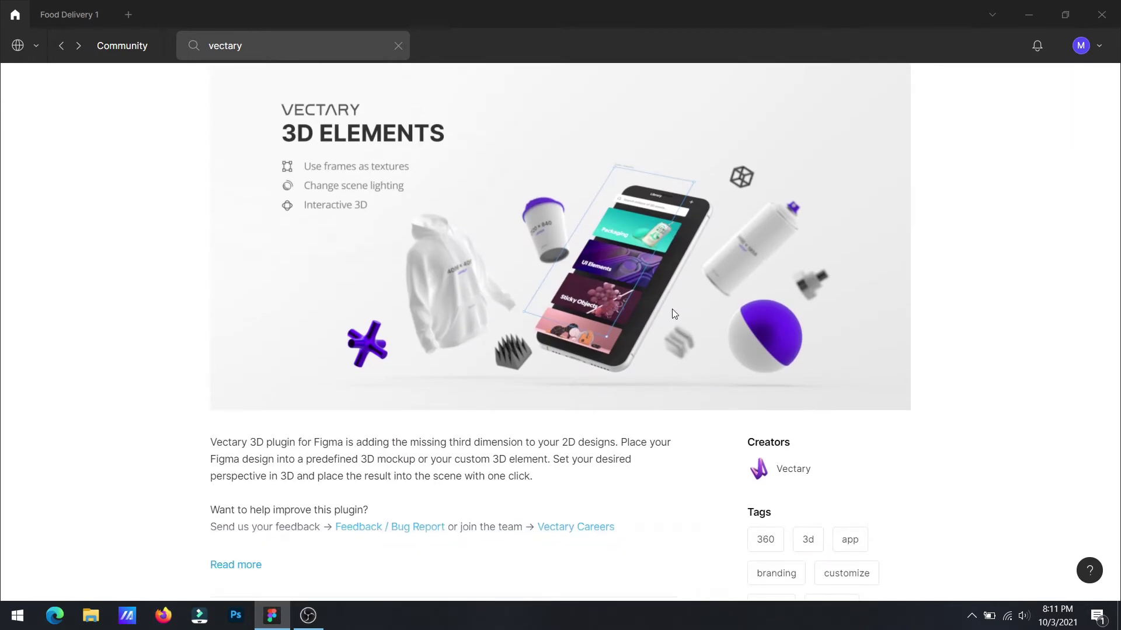
pyautogui.scroll(-4, 674, 313)
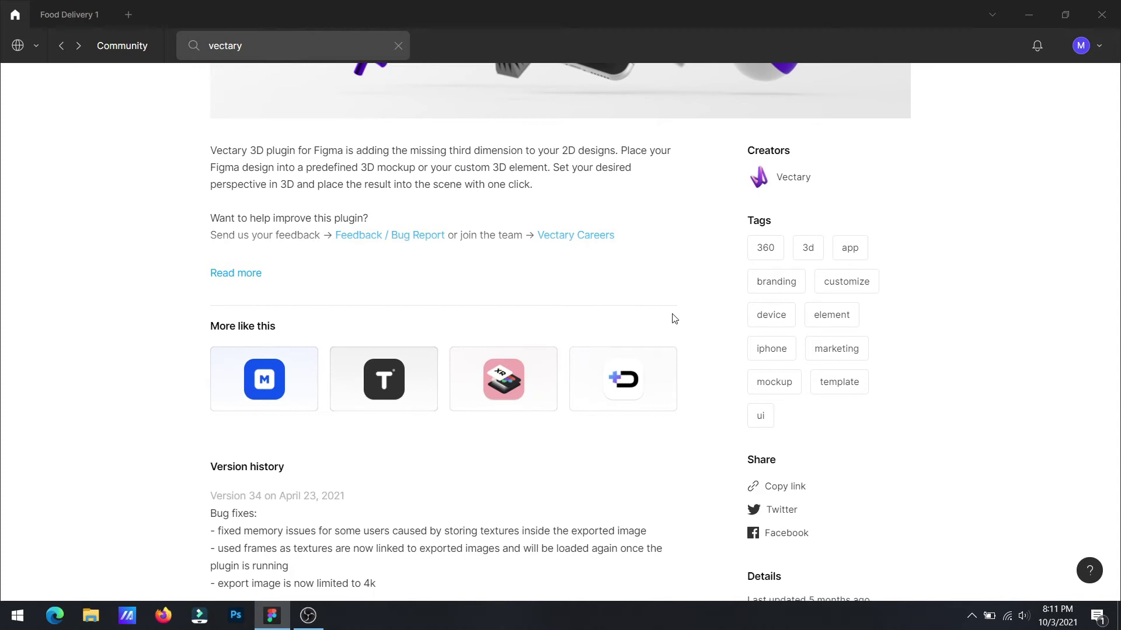
pyautogui.scroll(-3, 674, 318)
pyautogui.scroll(5, 674, 318)
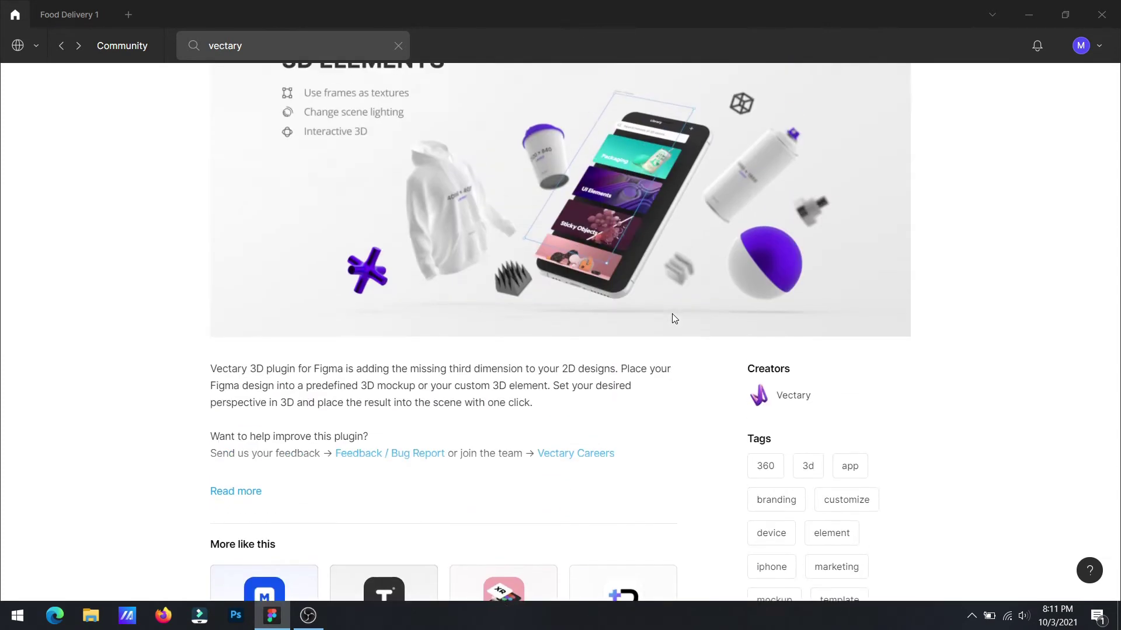
pyautogui.scroll(2, 674, 318)
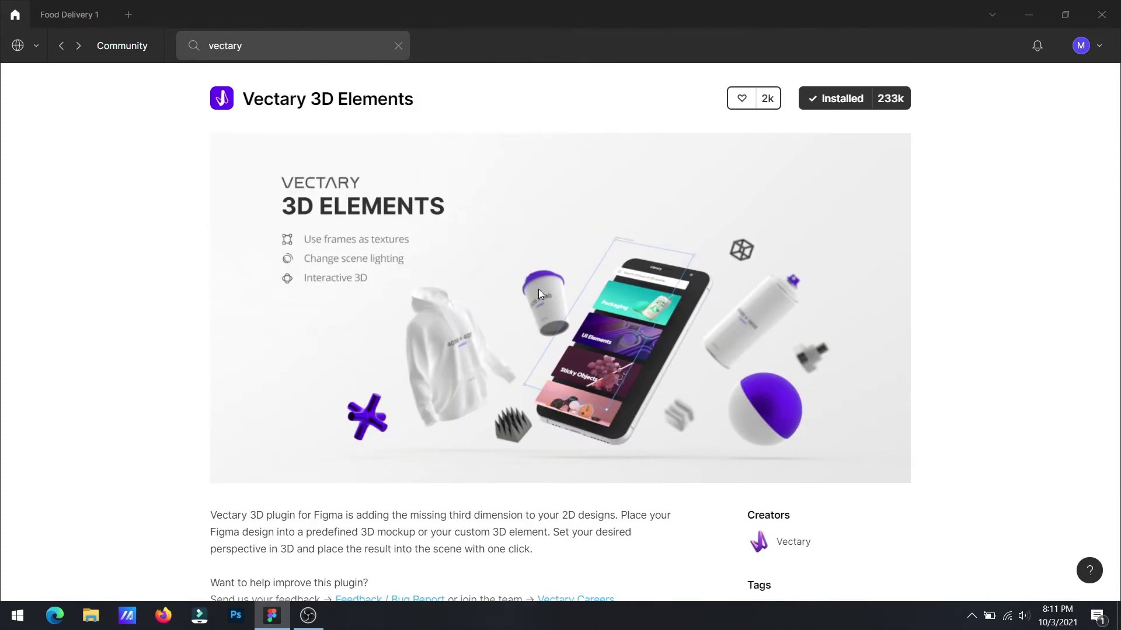
# Step: Run Vectary 3D Elements on the iPhone 11 Pro / X - 1 frame and load the frame onto the default phone mockup
pyautogui.click(67, 15)
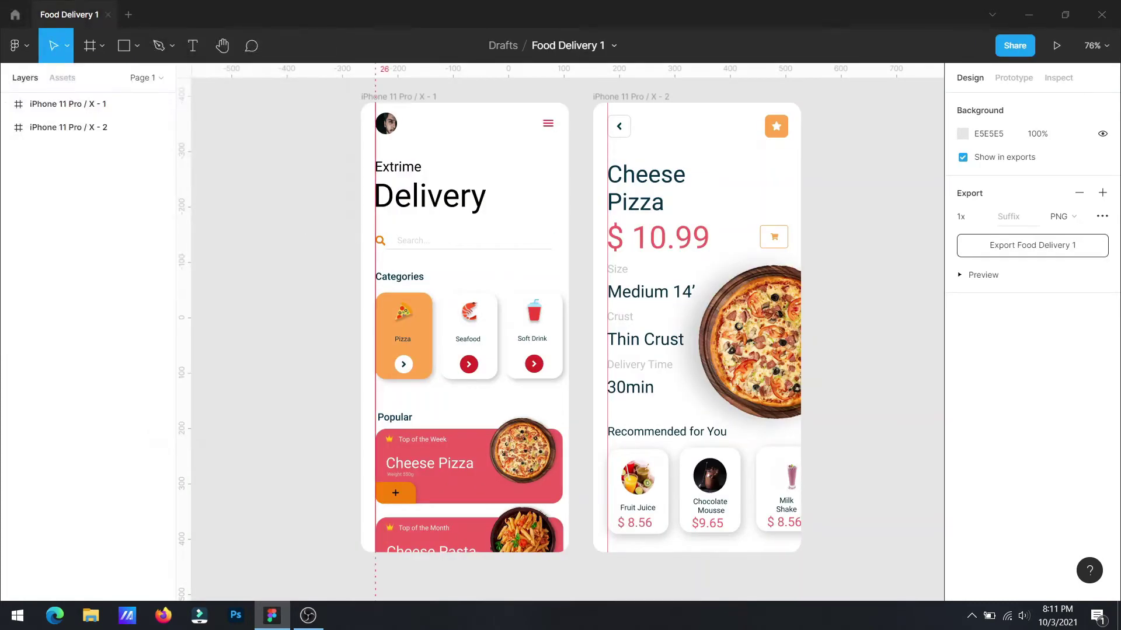
pyautogui.click(64, 104)
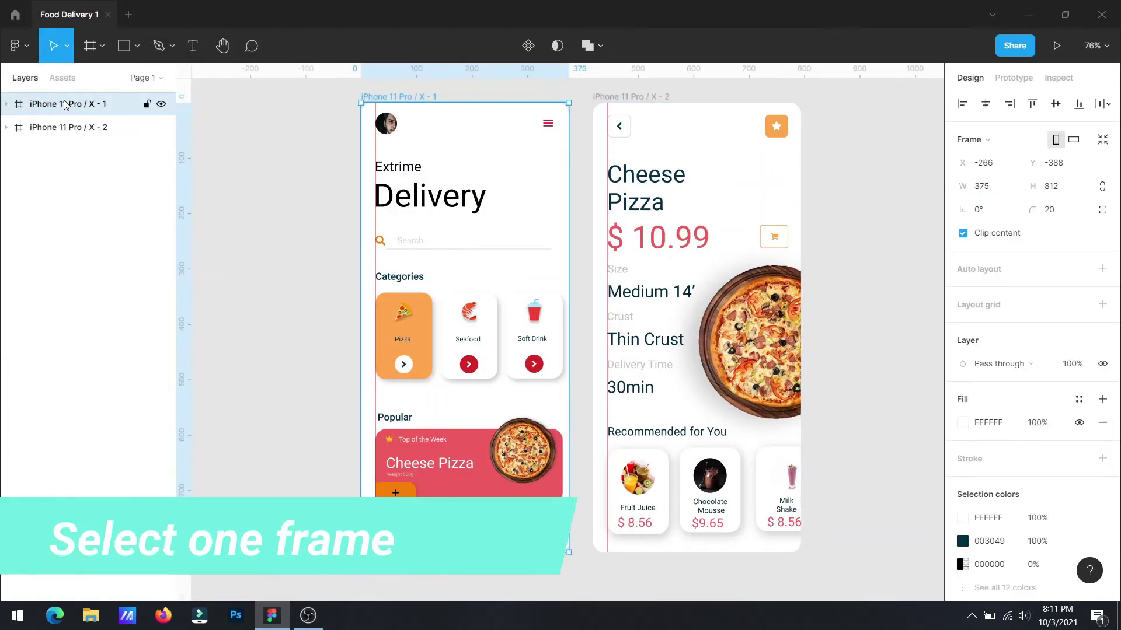
pyautogui.rightClick(292, 318)
pyautogui.moveTo(327, 406)
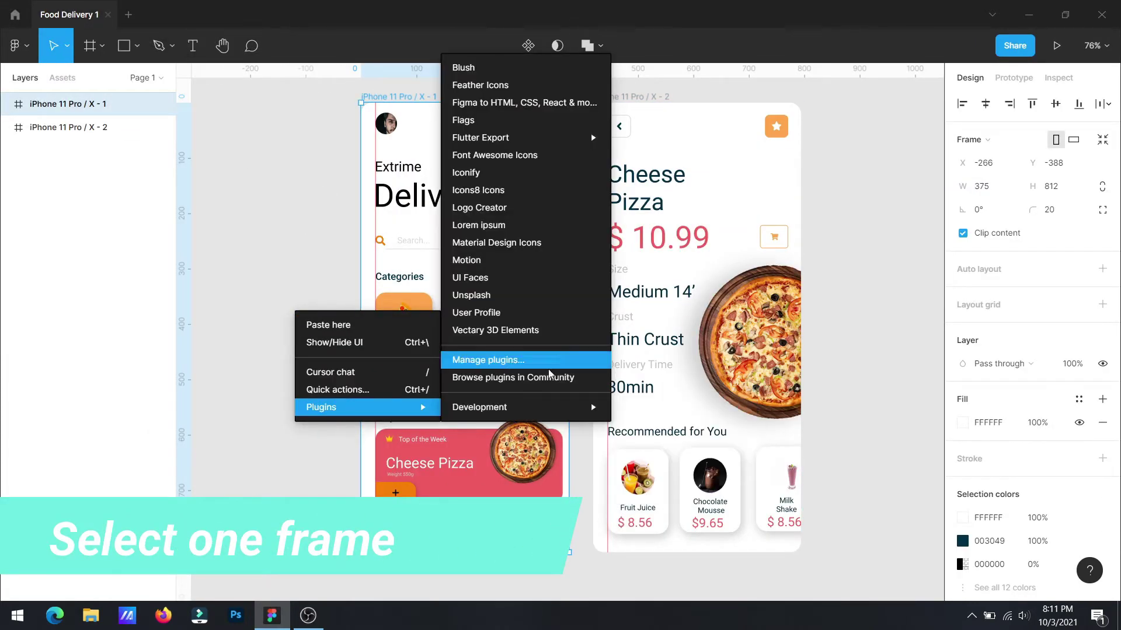
pyautogui.click(536, 334)
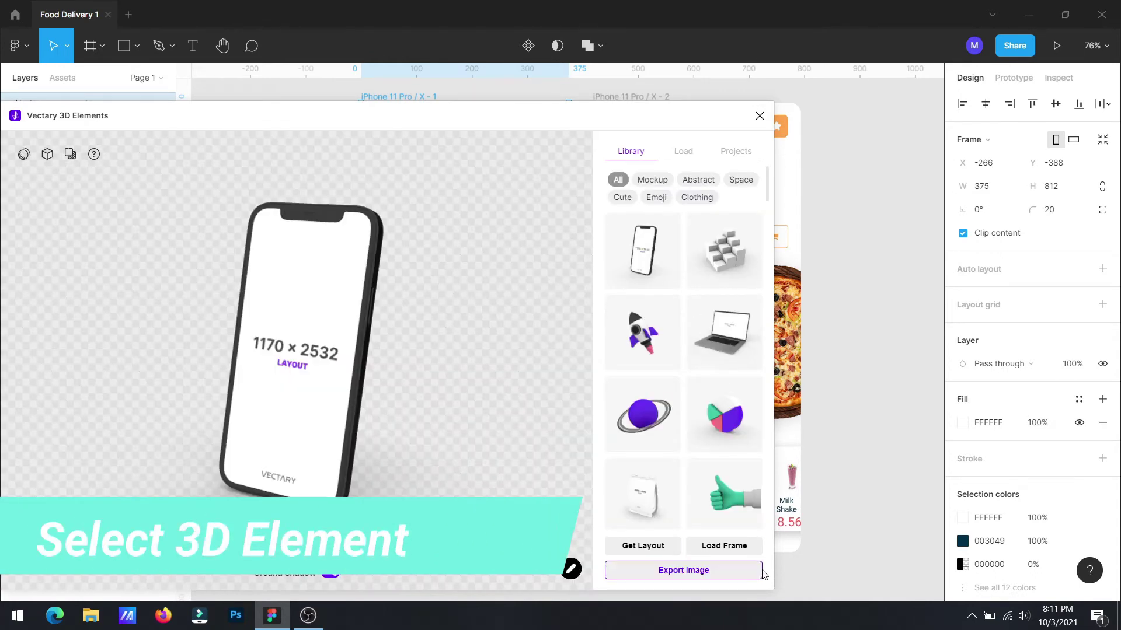
pyautogui.click(727, 552)
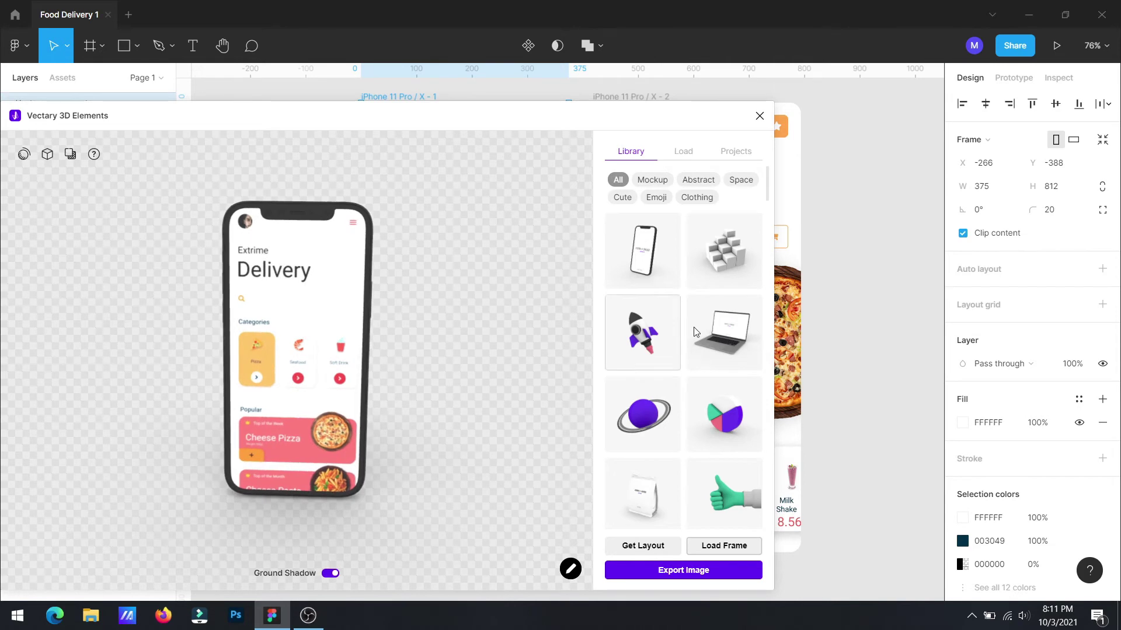
# Step: Try the 1440 × 3040 phone mockup from the library with the selected frame loaded and rotated, and pick another phone model
pyautogui.scroll(-5, 707, 343)
pyautogui.scroll(-10, 705, 342)
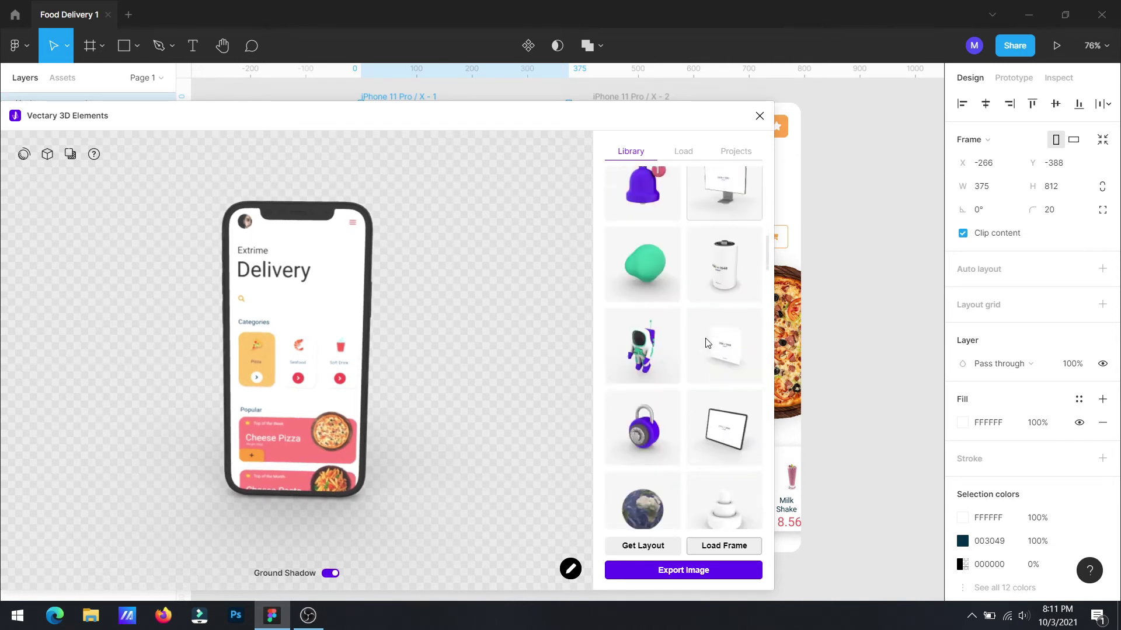
pyautogui.scroll(-10, 707, 343)
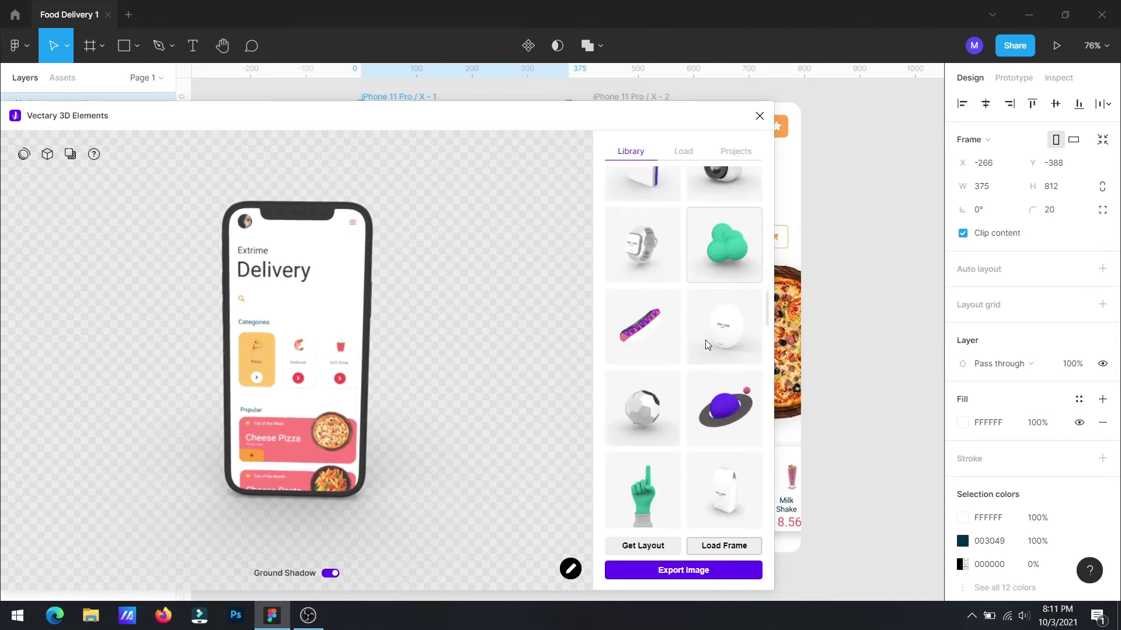
pyautogui.scroll(-10, 705, 344)
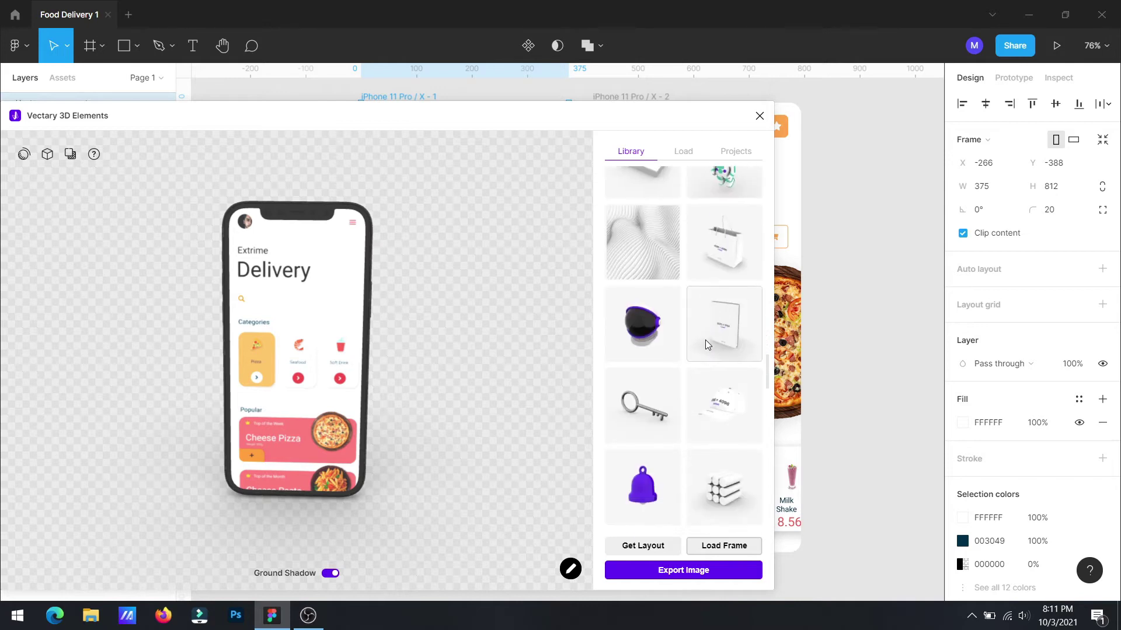
pyautogui.scroll(2, 705, 344)
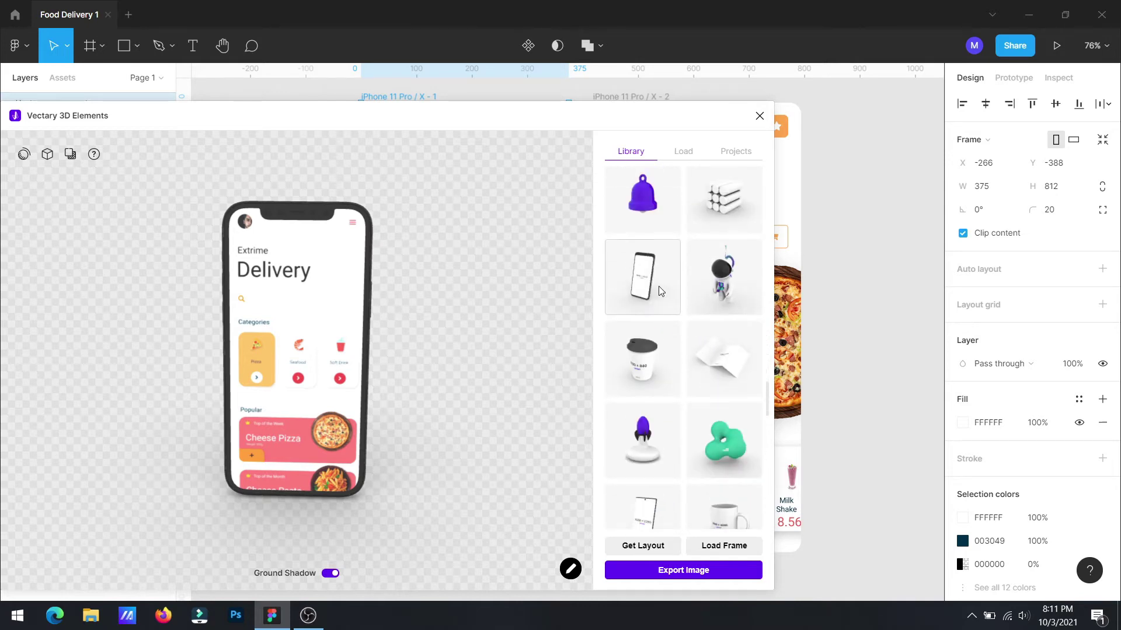
pyautogui.click(659, 290)
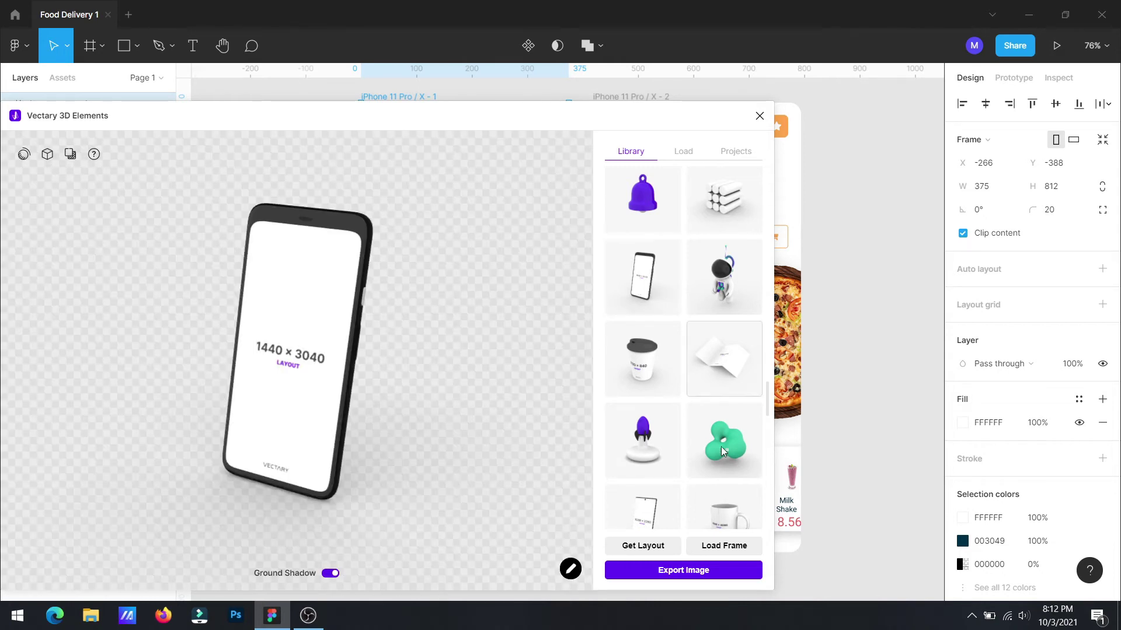
pyautogui.click(740, 557)
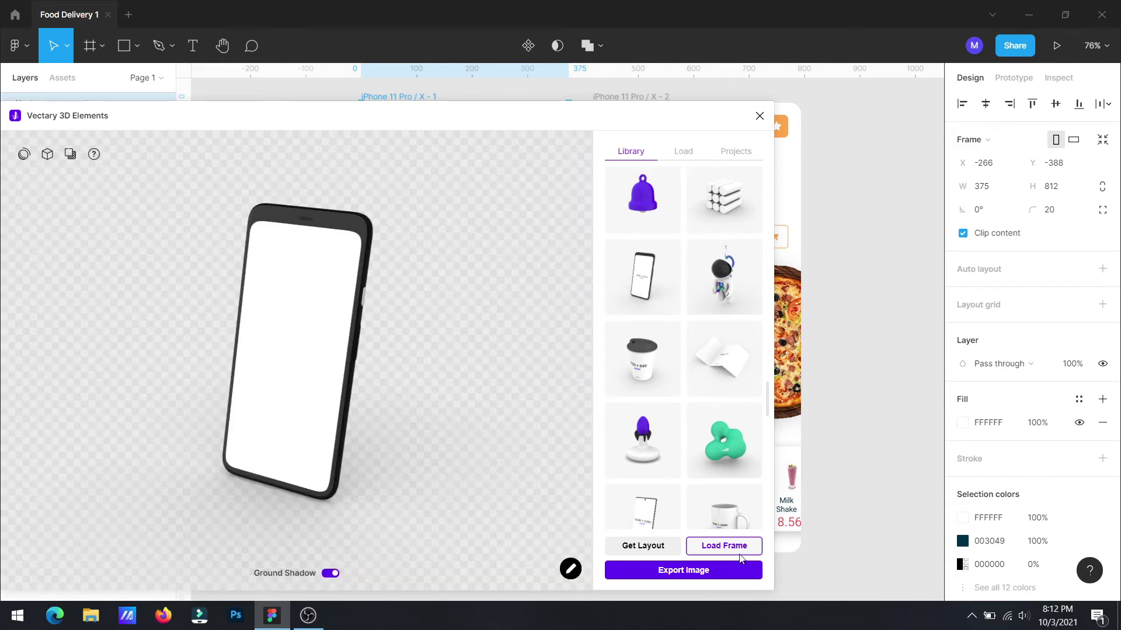
pyautogui.moveTo(294, 400); pyautogui.dragTo(317, 383)
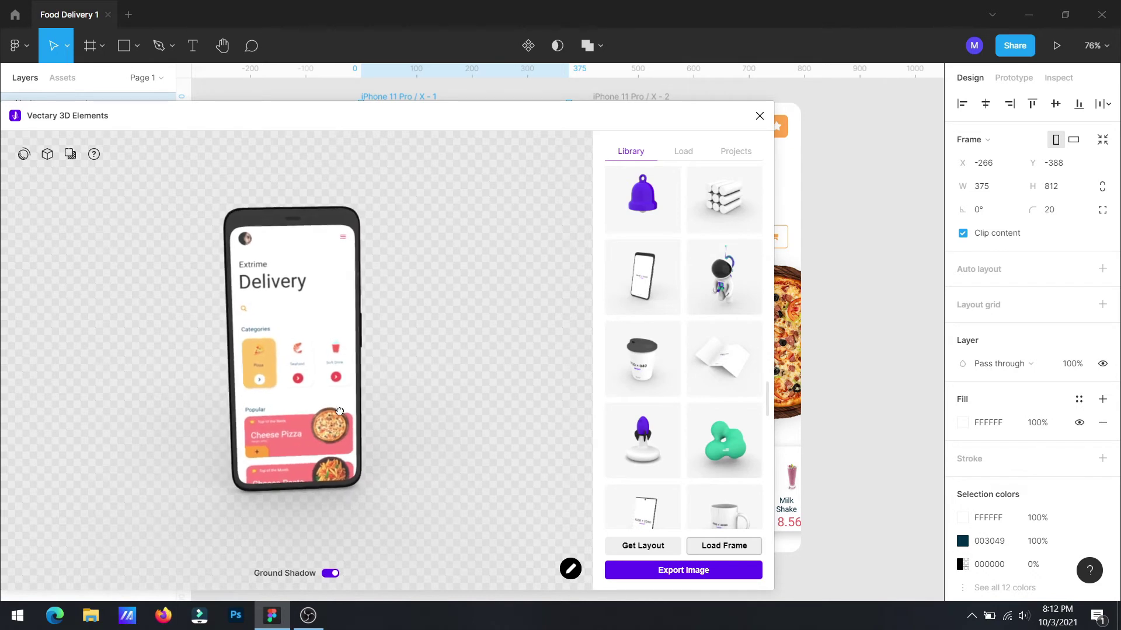
pyautogui.scroll(-3, 692, 349)
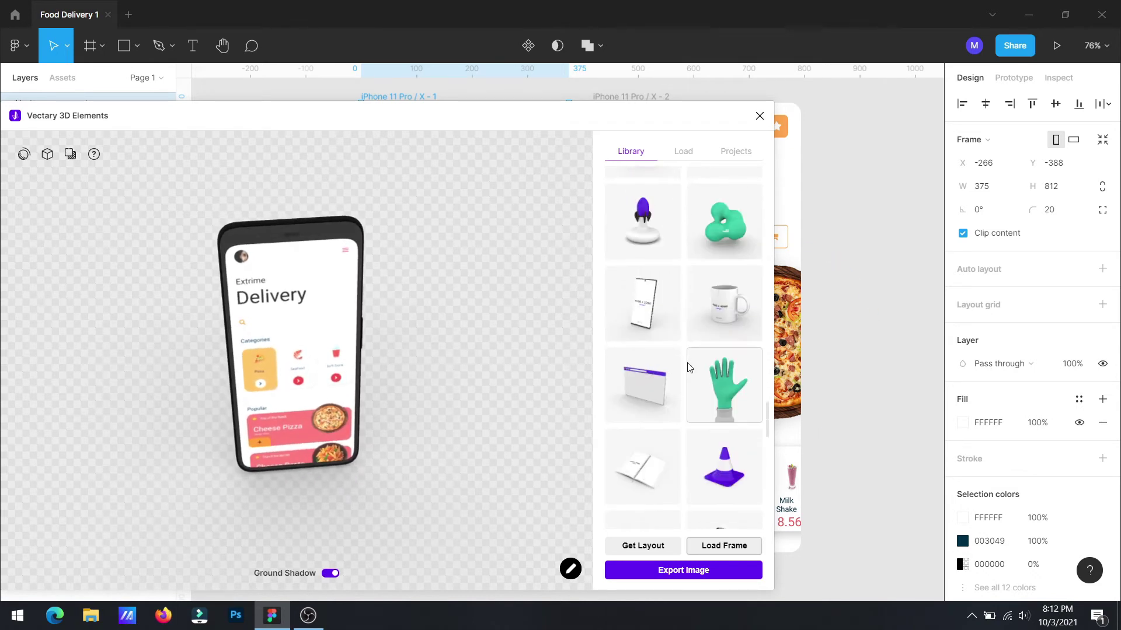
pyautogui.click(655, 321)
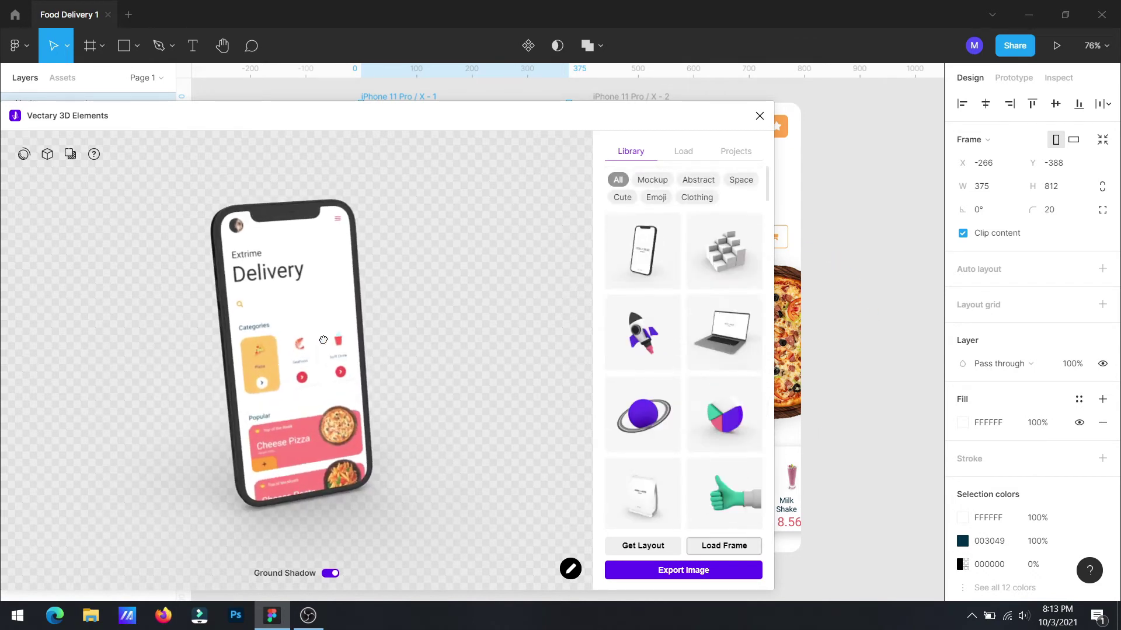
# Step: Rotate the notched phone mockup to a slight angle with its screen visible and export it as an image onto the canvas
pyautogui.moveTo(343, 193); pyautogui.dragTo(146, 351)
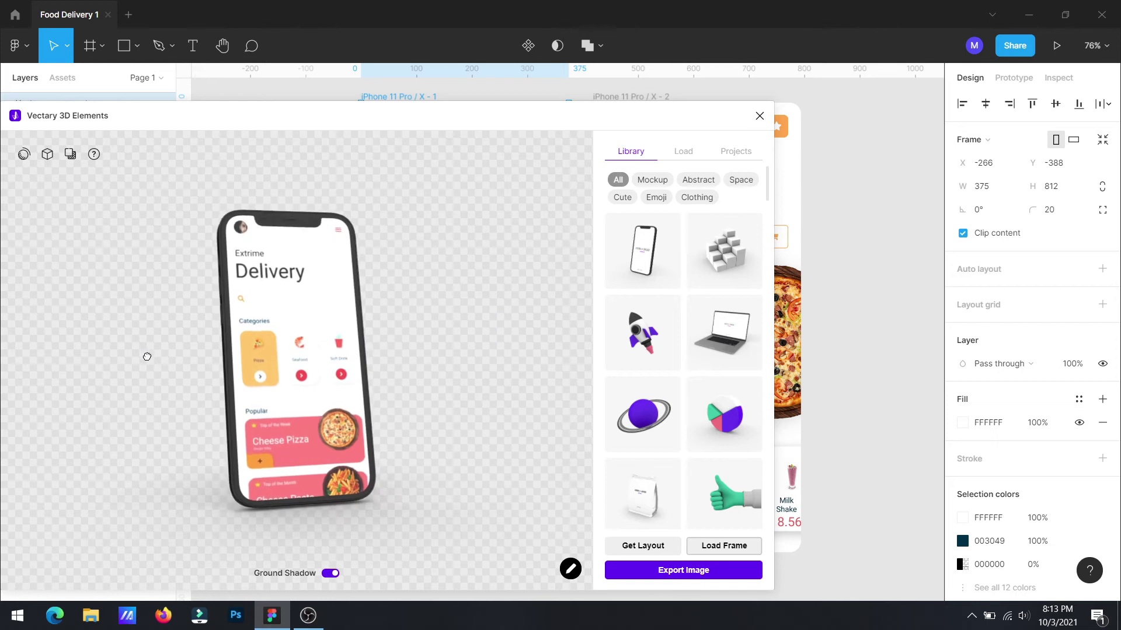
pyautogui.click(693, 553)
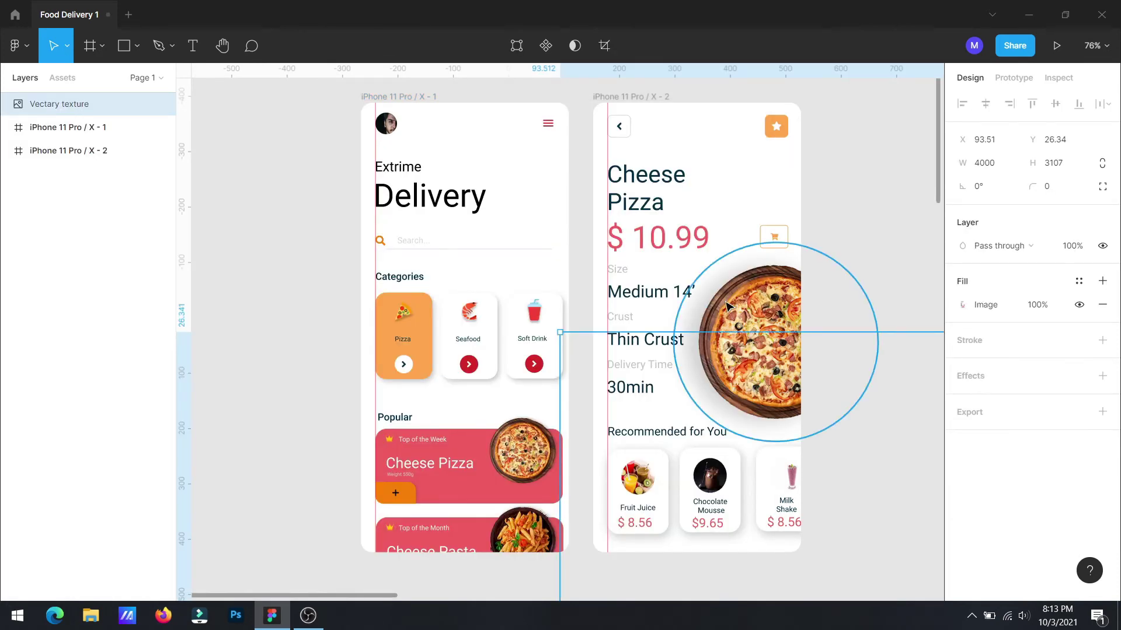
# Step: Move the exported Vectary texture image so that its phone sits to the left of the two app frames
pyautogui.scroll(-1, 738, 325)
pyautogui.scroll(-15, 756, 358)
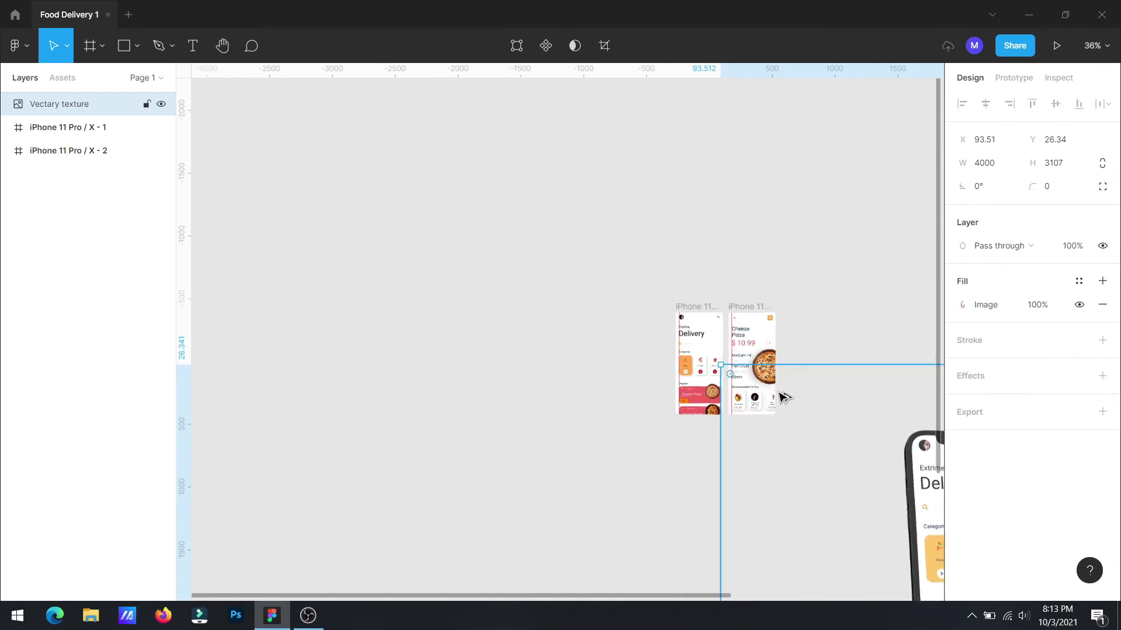
pyautogui.moveTo(879, 475); pyautogui.dragTo(671, 403)
pyautogui.scroll(8, 782, 409)
pyautogui.moveTo(325, 351); pyautogui.dragTo(493, 365)
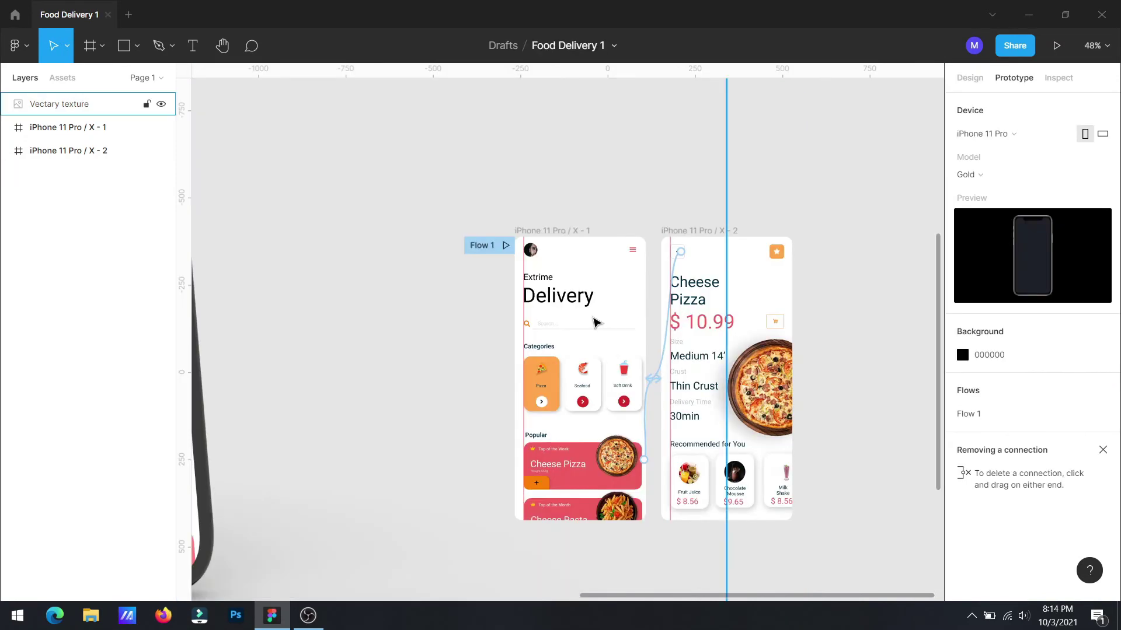
pyautogui.scroll(-3, 445, 335)
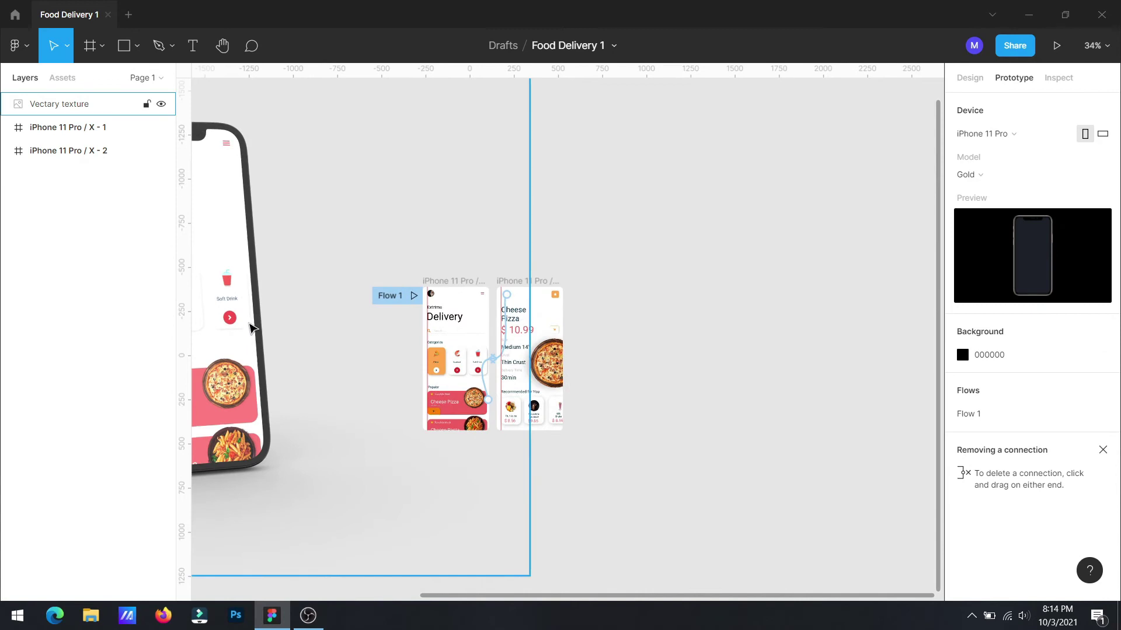
pyautogui.click(251, 334)
pyautogui.click(653, 396)
pyautogui.scroll(3, 557, 361)
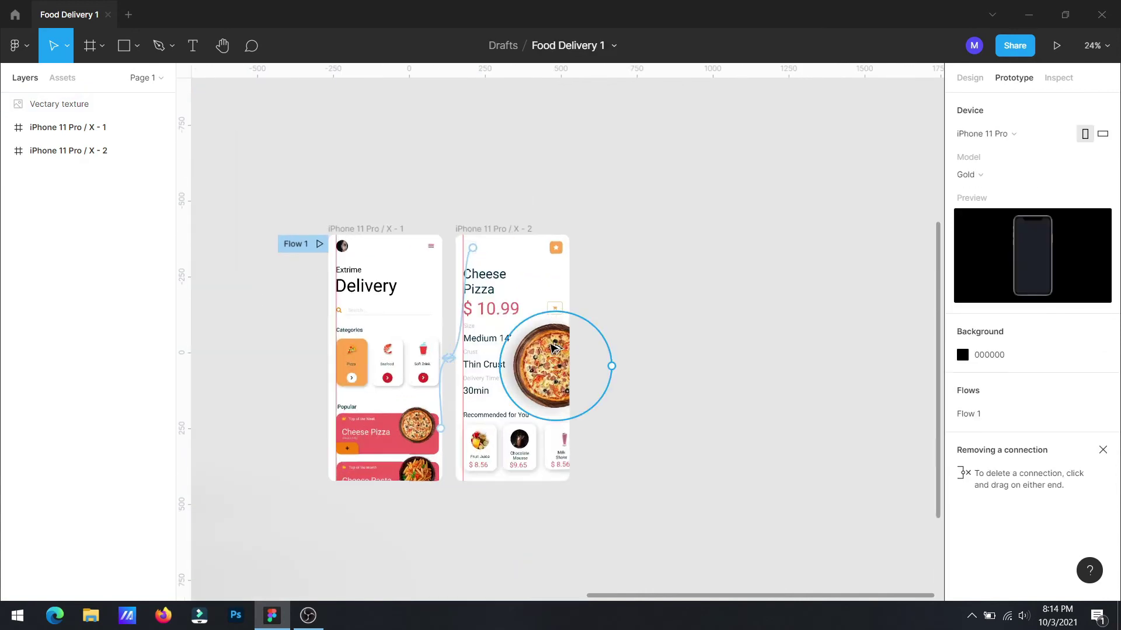
pyautogui.click(26, 152)
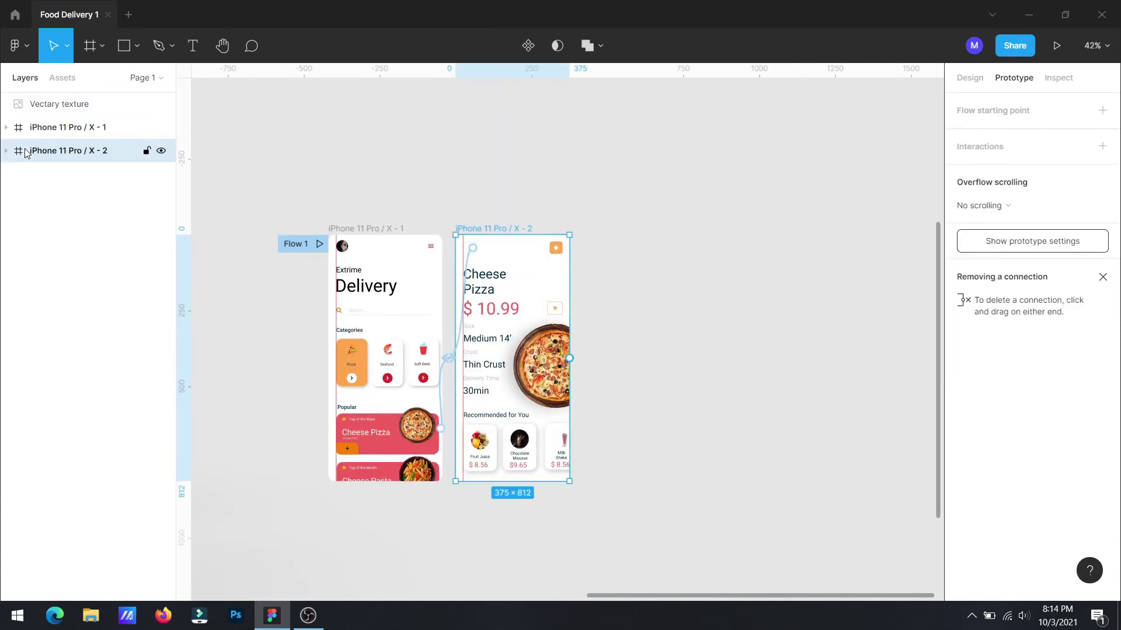
pyautogui.rightClick(285, 161)
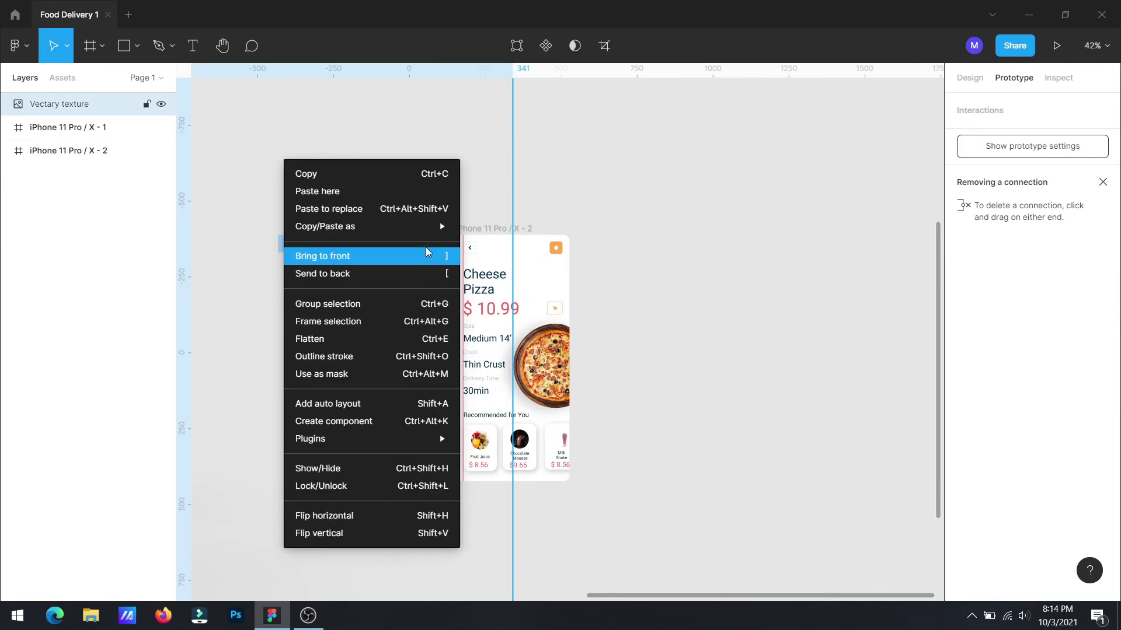
pyautogui.click(757, 197)
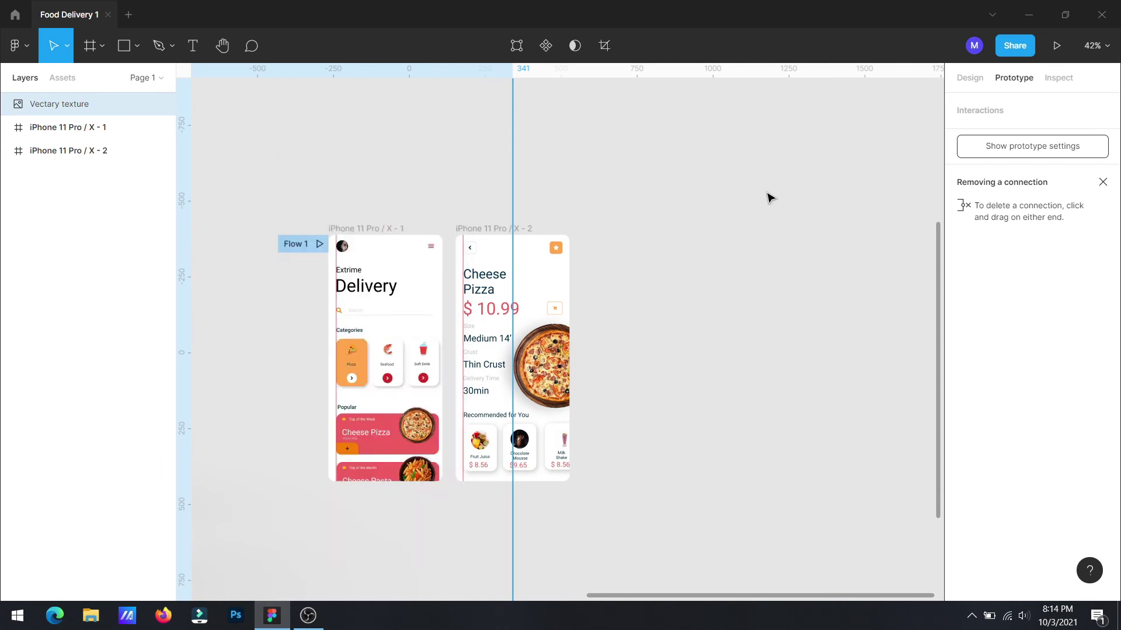
# Step: Run Vectary 3D Elements on the iPhone 11 Pro / X - 2 frame and load the frame onto the default phone mockup
pyautogui.click(51, 151)
pyautogui.click(18, 45)
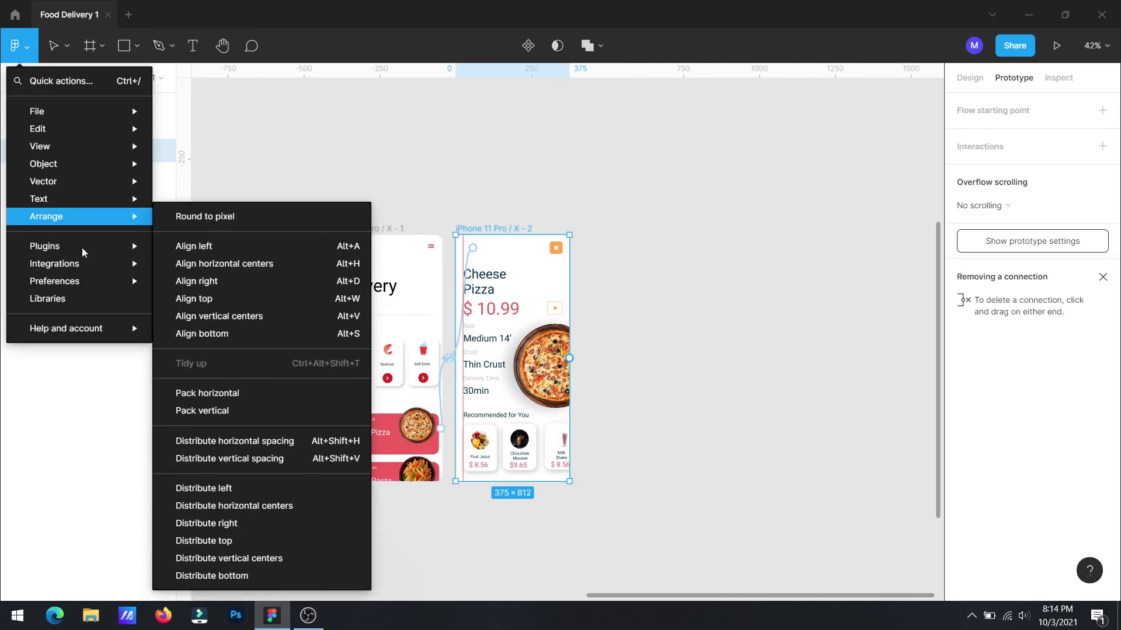
pyautogui.moveTo(107, 250)
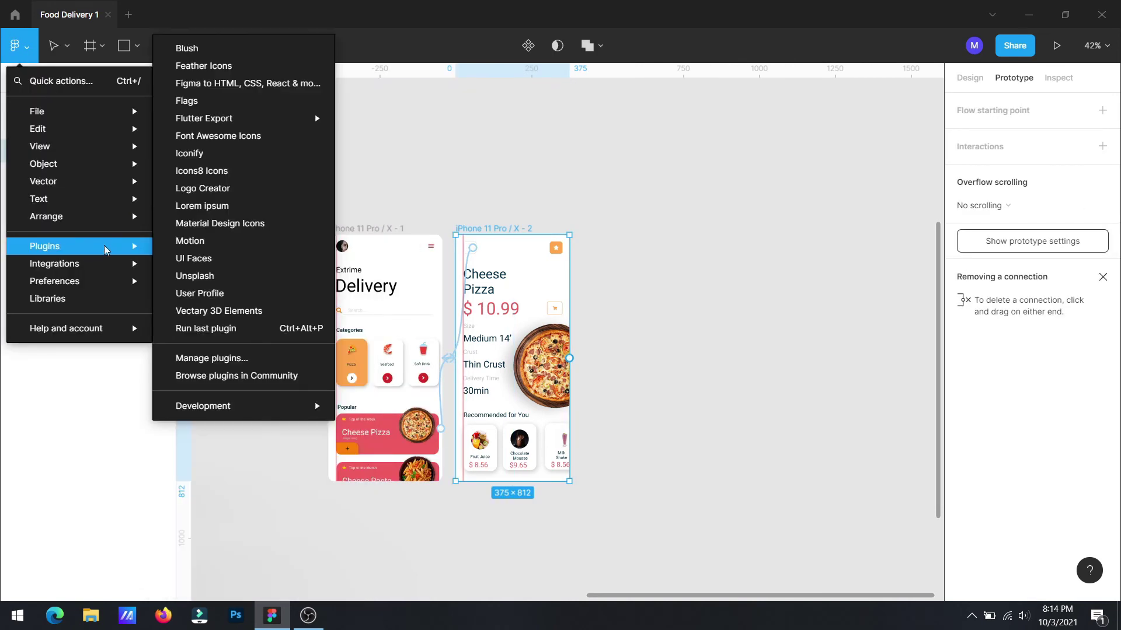
pyautogui.click(244, 312)
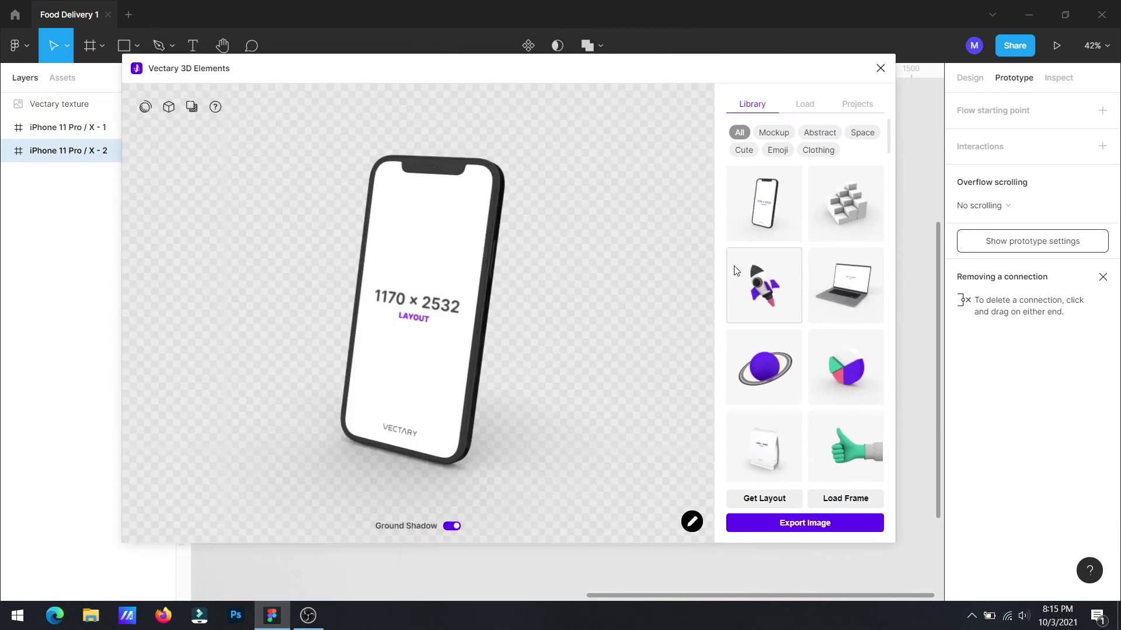
pyautogui.click(845, 499)
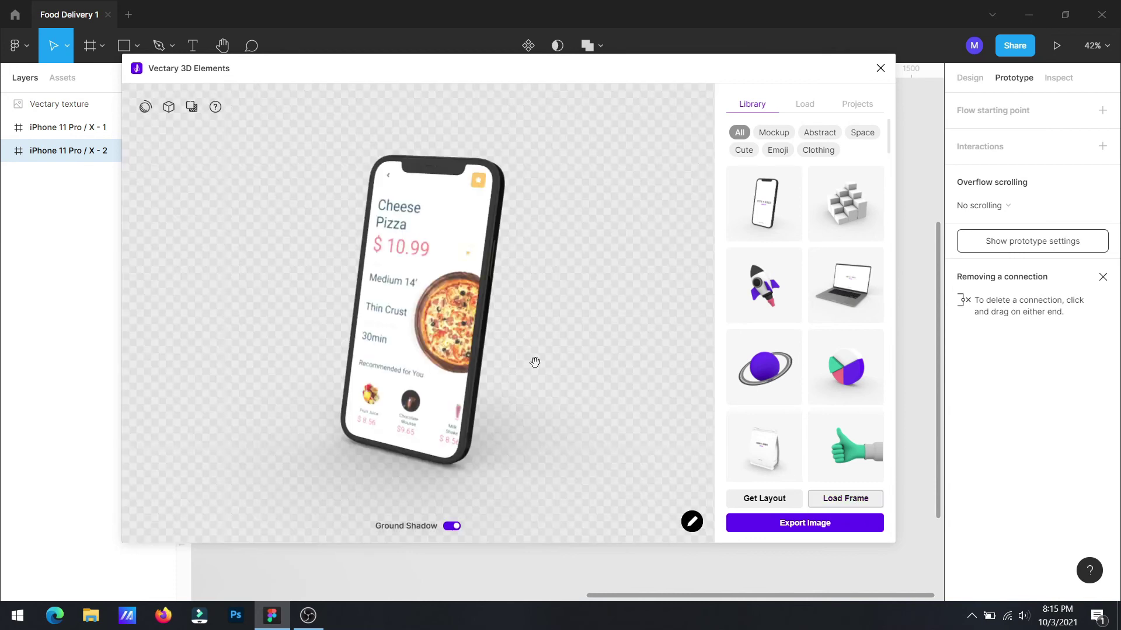
# Step: Rotate the Cheese Pizza phone mockup to an upright, front-facing view and export it as an image onto the canvas
pyautogui.moveTo(535, 362); pyautogui.dragTo(449, 278)
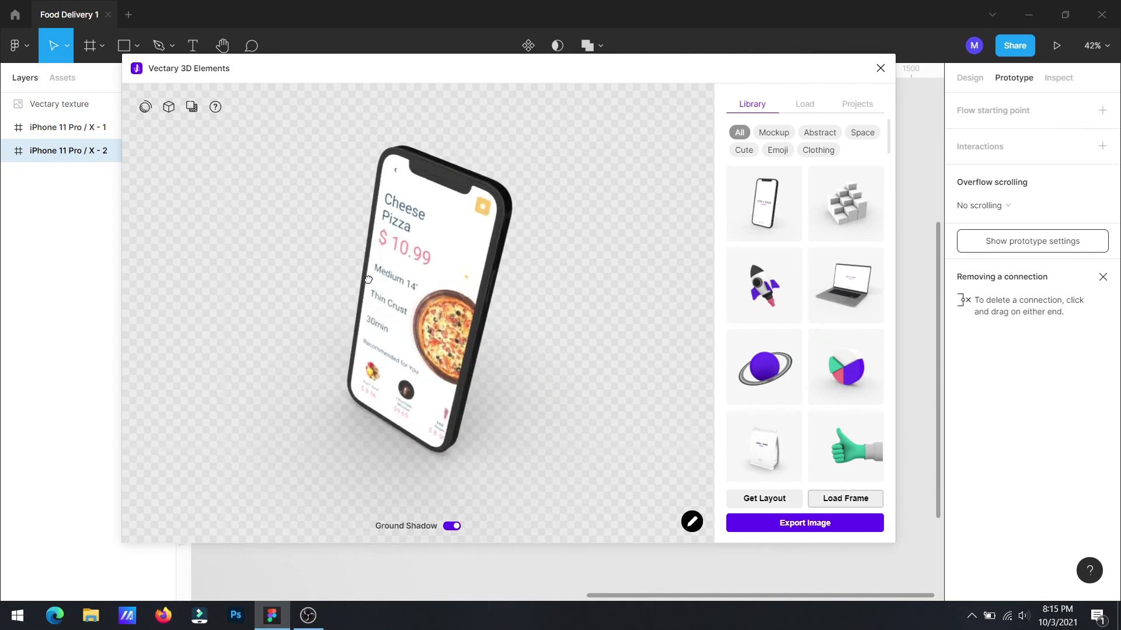
pyautogui.click(846, 529)
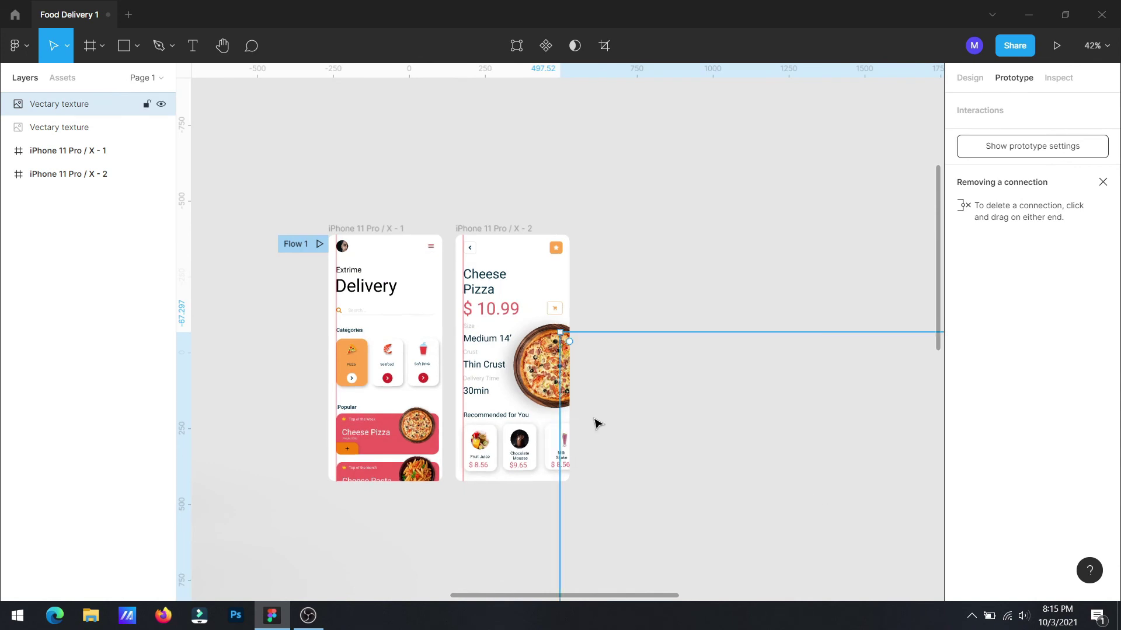
# Step: Move the new Vectary texture image so that its Cheese Pizza phone stands to the left of the Delivery phone mockup
pyautogui.scroll(-5, 649, 402)
pyautogui.moveTo(741, 431); pyautogui.dragTo(517, 386)
pyautogui.scroll(5, 549, 390)
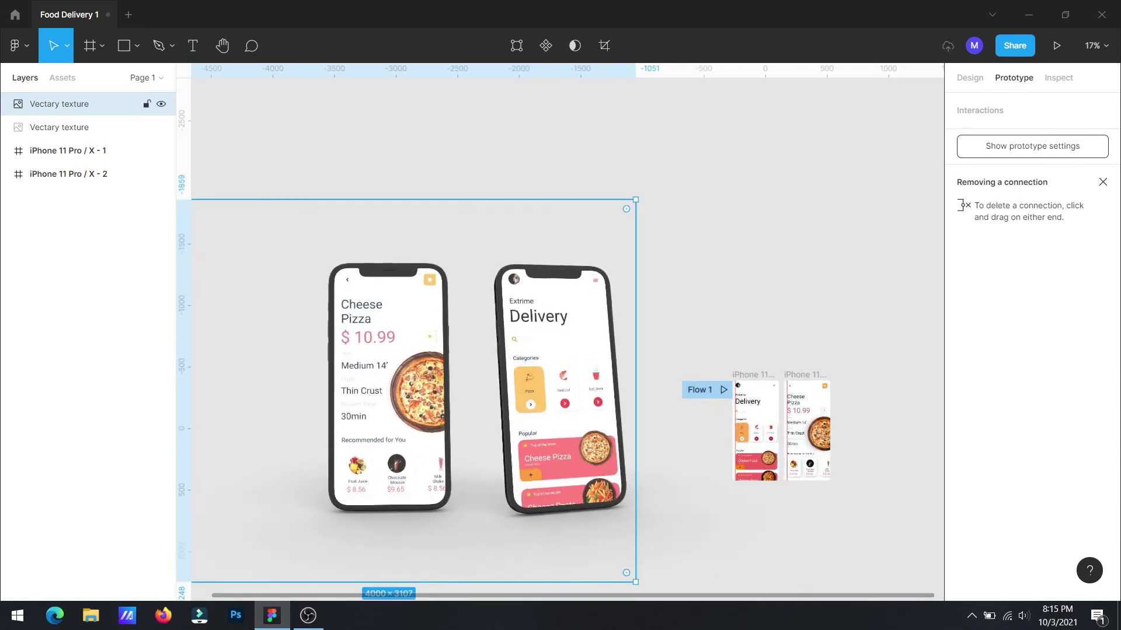
pyautogui.scroll(3, 549, 390)
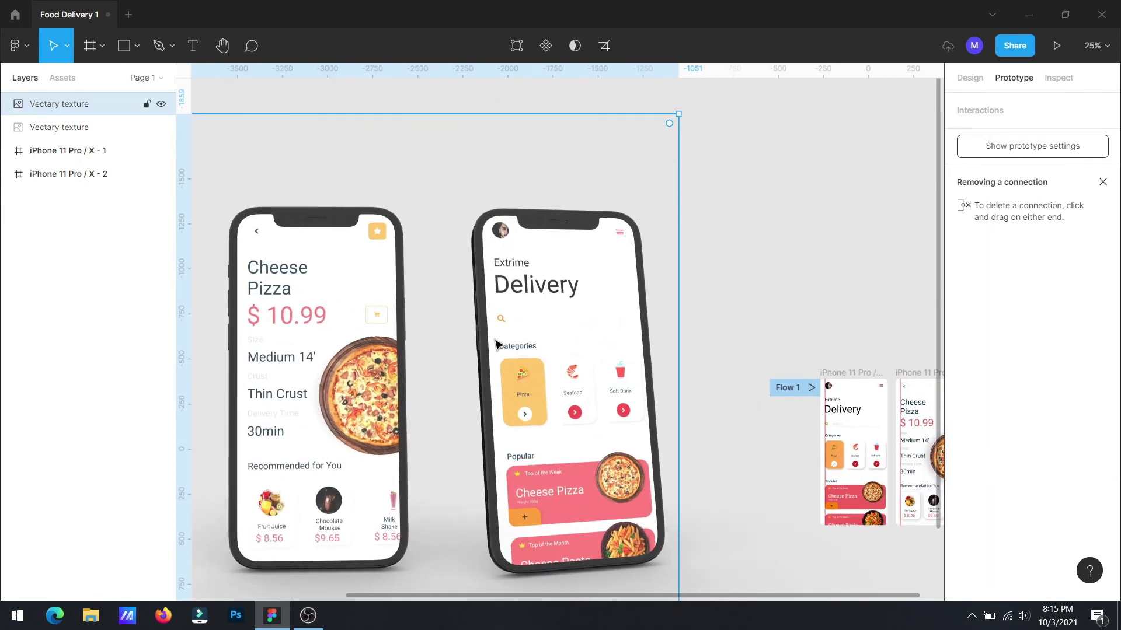